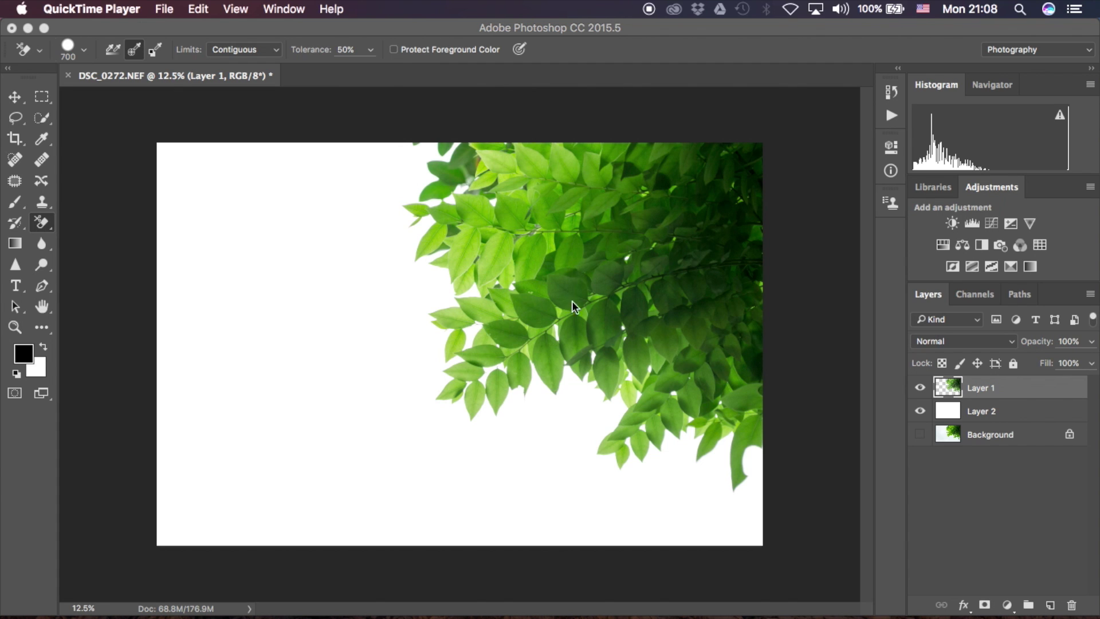
# Load Layer 1's leaves as a selection and save it as a new channel
pyautogui.click(957, 386)
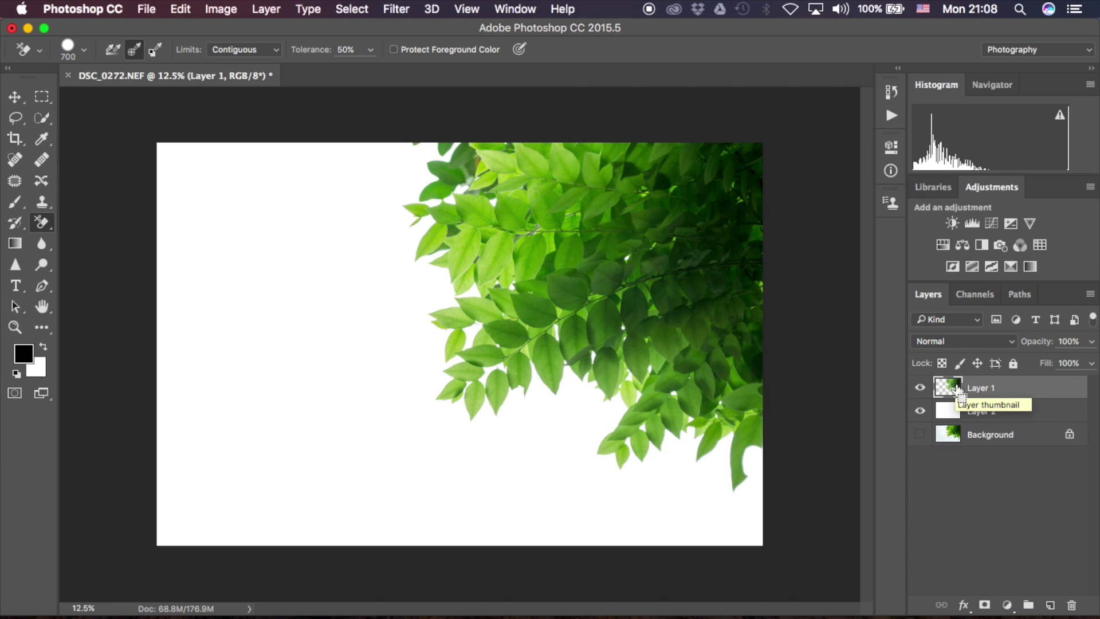
pyautogui.keyDown('super'); pyautogui.click(958, 391); pyautogui.keyUp('super')
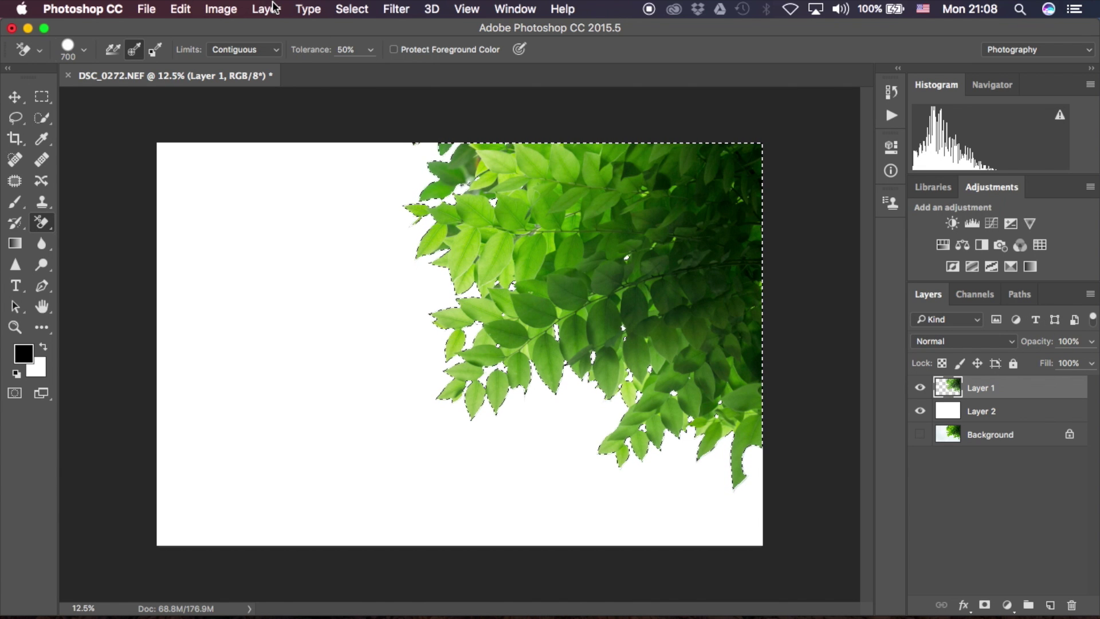
pyautogui.click(343, 8)
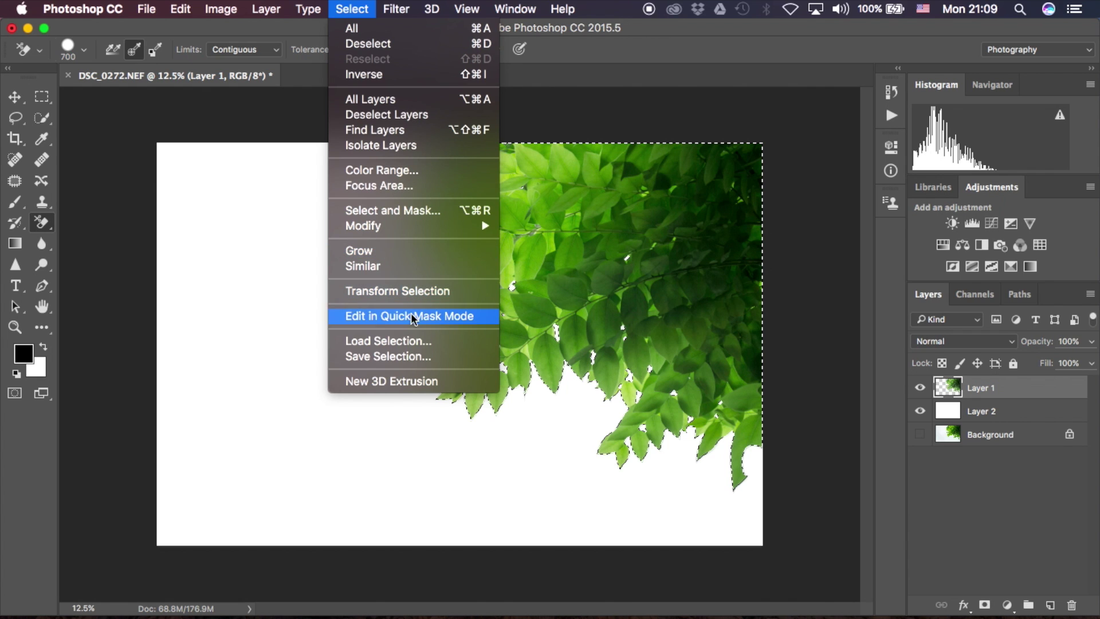
pyautogui.click(406, 356)
pyautogui.write('h')
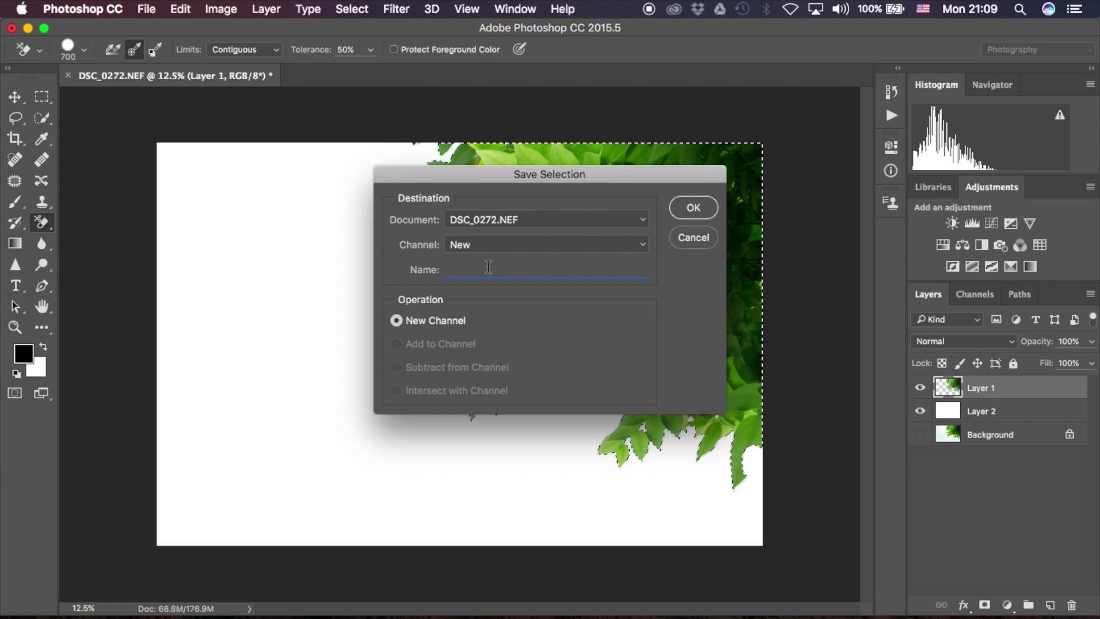
pyautogui.click(693, 207)
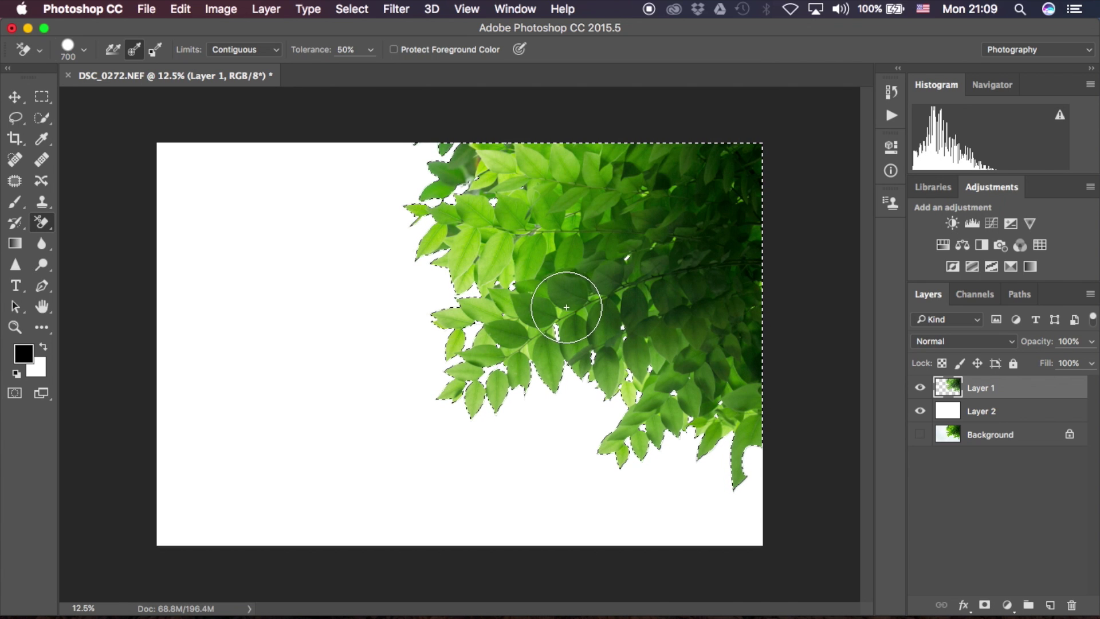
# Make a work path from the leaf selection with tolerance 2.0 and start saving it
pyautogui.click(1019, 293)
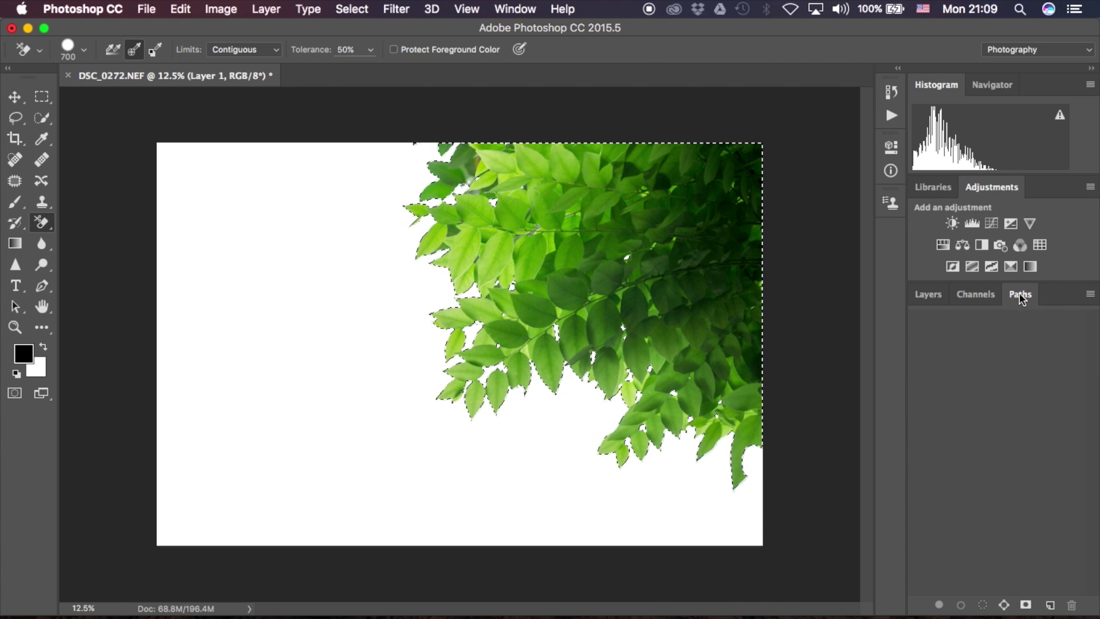
pyautogui.click(1091, 295)
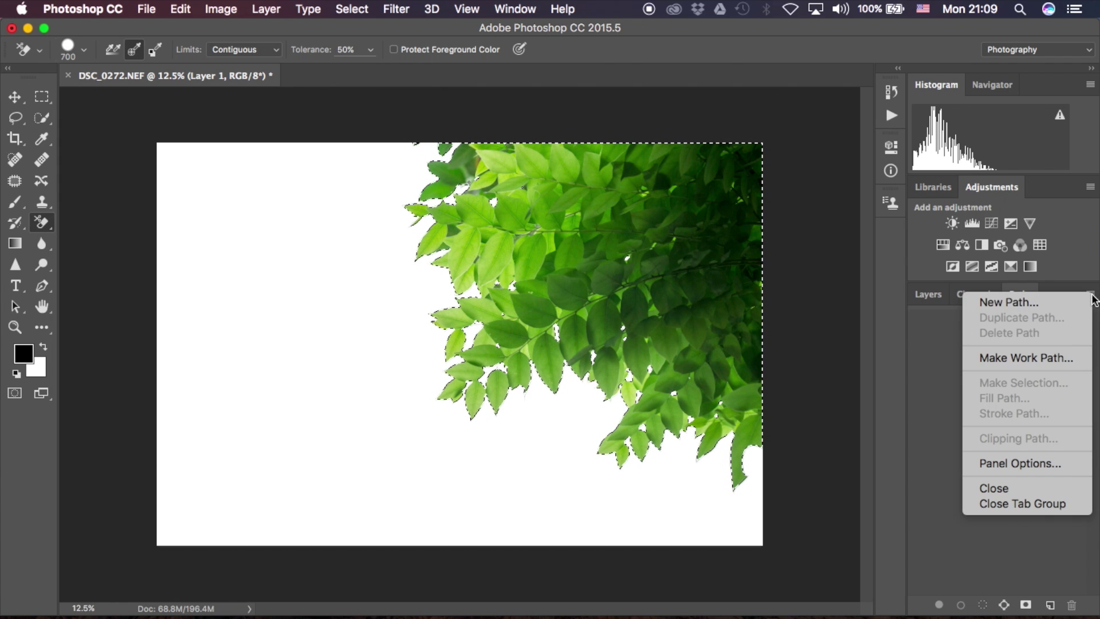
pyautogui.click(1037, 359)
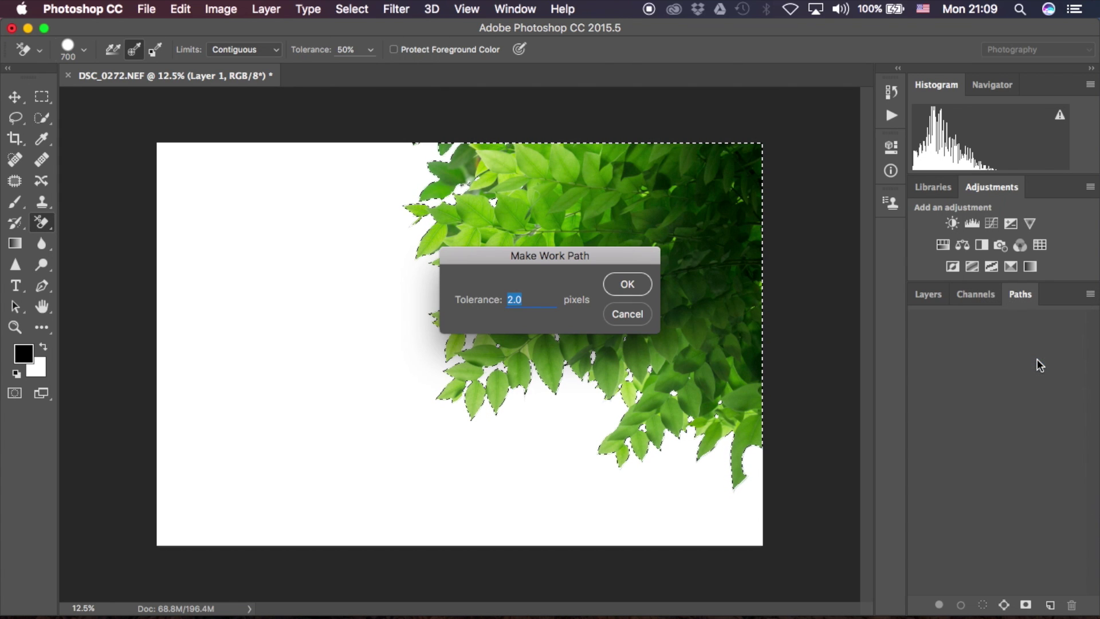
pyautogui.click(635, 285)
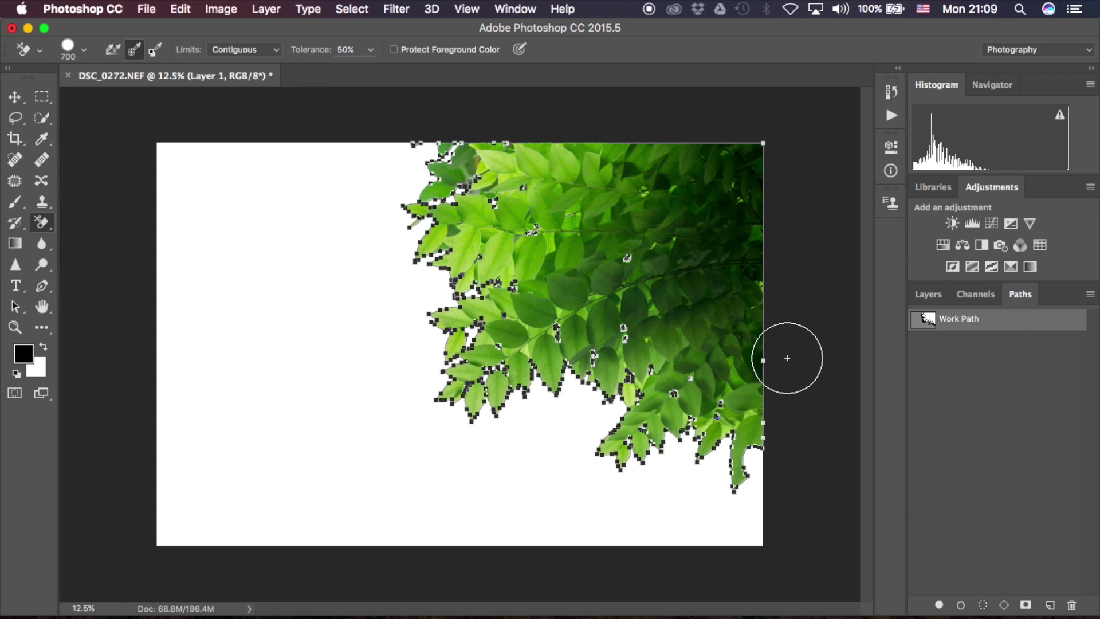
pyautogui.doubleClick(1021, 324)
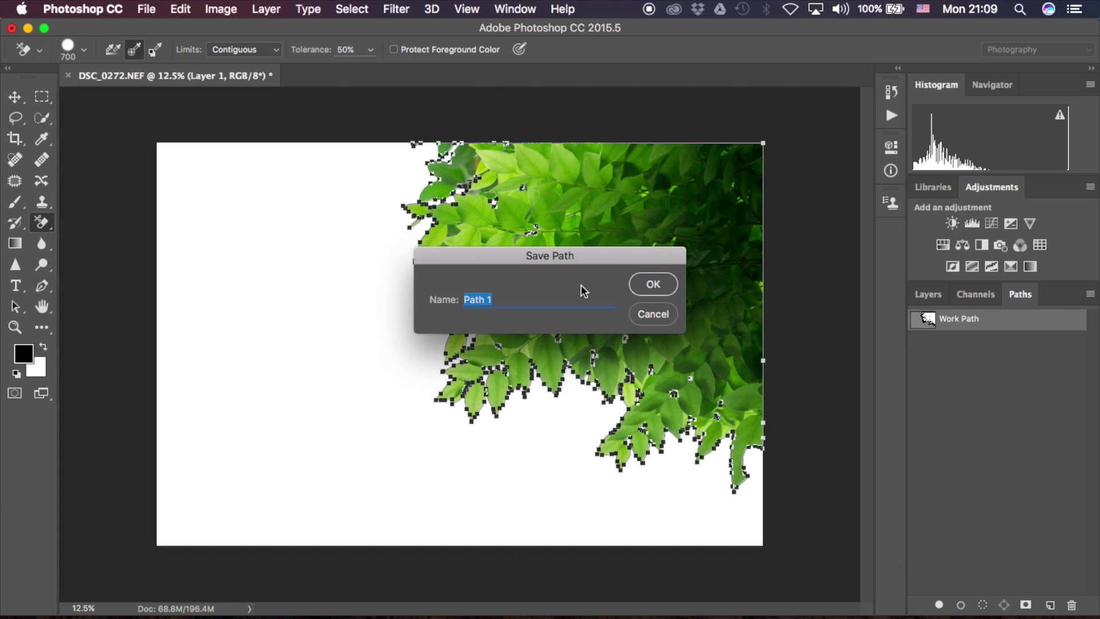
# Save the work path as 'Path 1' and set it as the clipping path with flatness 1
pyautogui.click(653, 285)
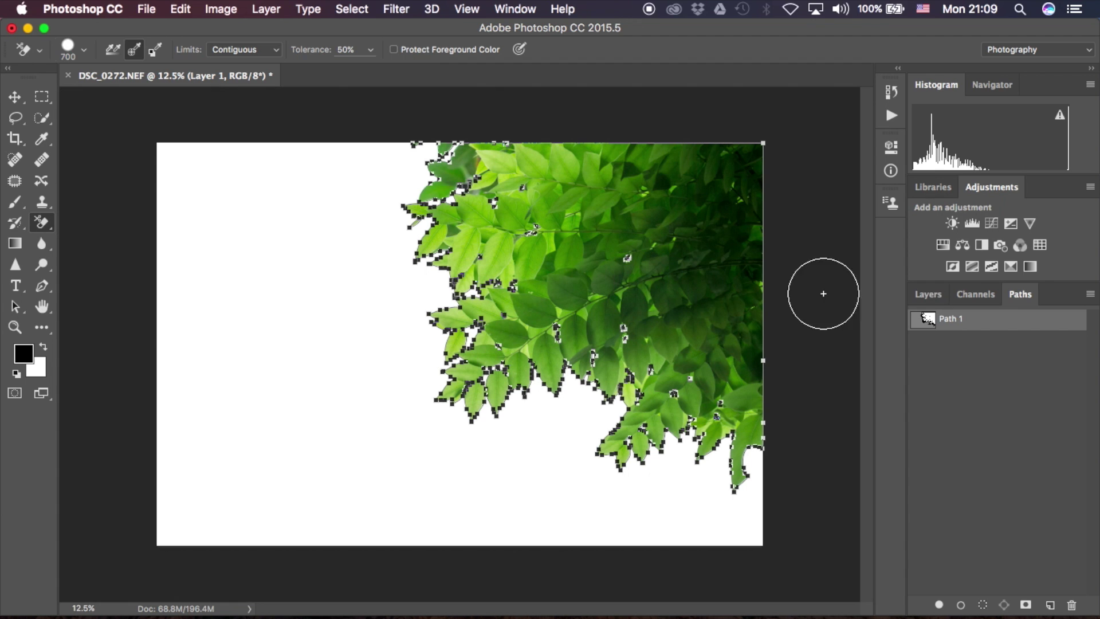
pyautogui.click(1090, 295)
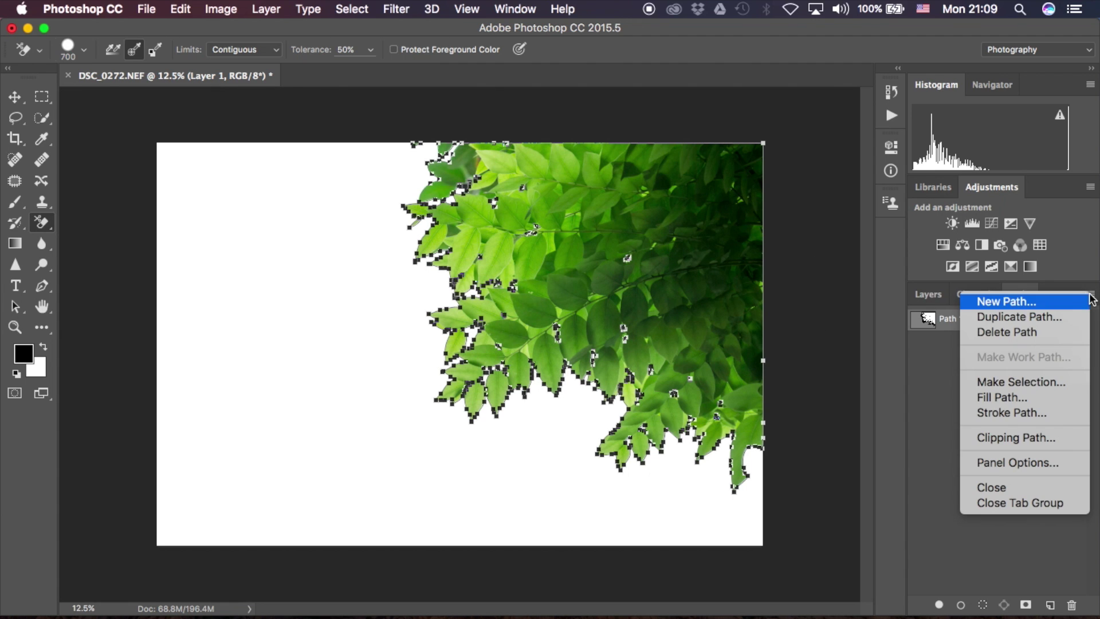
pyautogui.click(988, 441)
pyautogui.write('1')
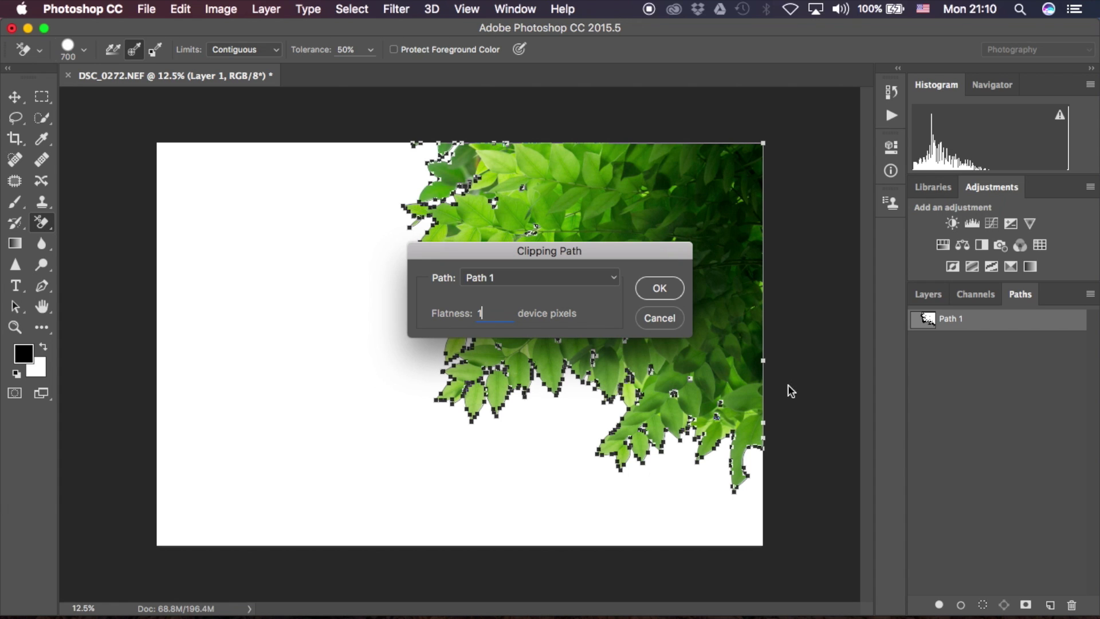
pyautogui.click(670, 292)
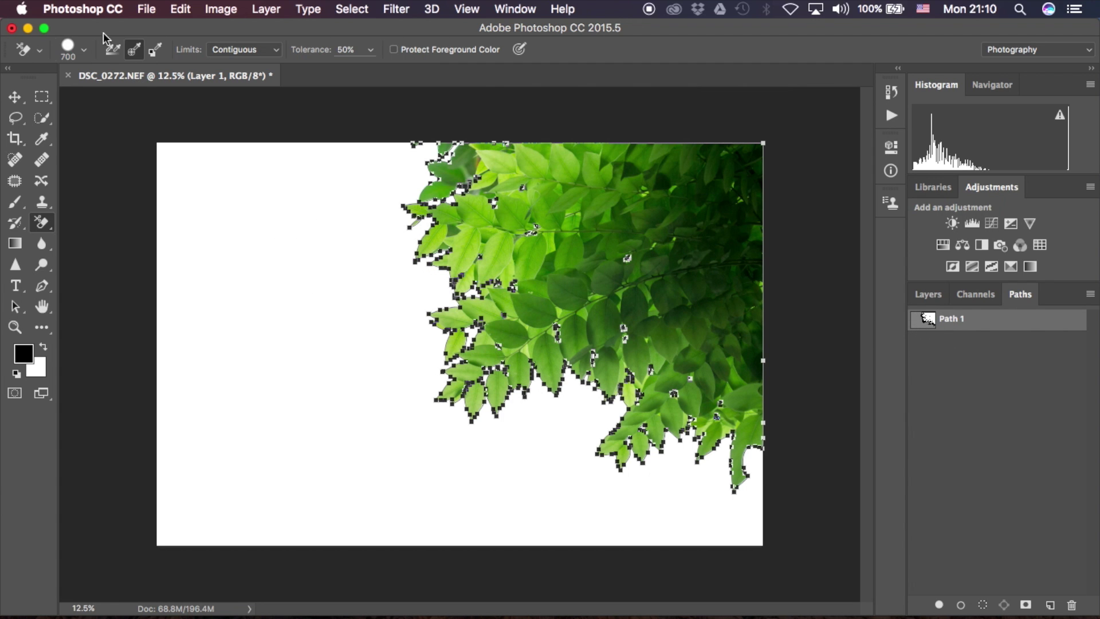
# Save a JPEG copy named DSC_0272.jpg to the Desktop at maximum quality 12
pyautogui.click(148, 8)
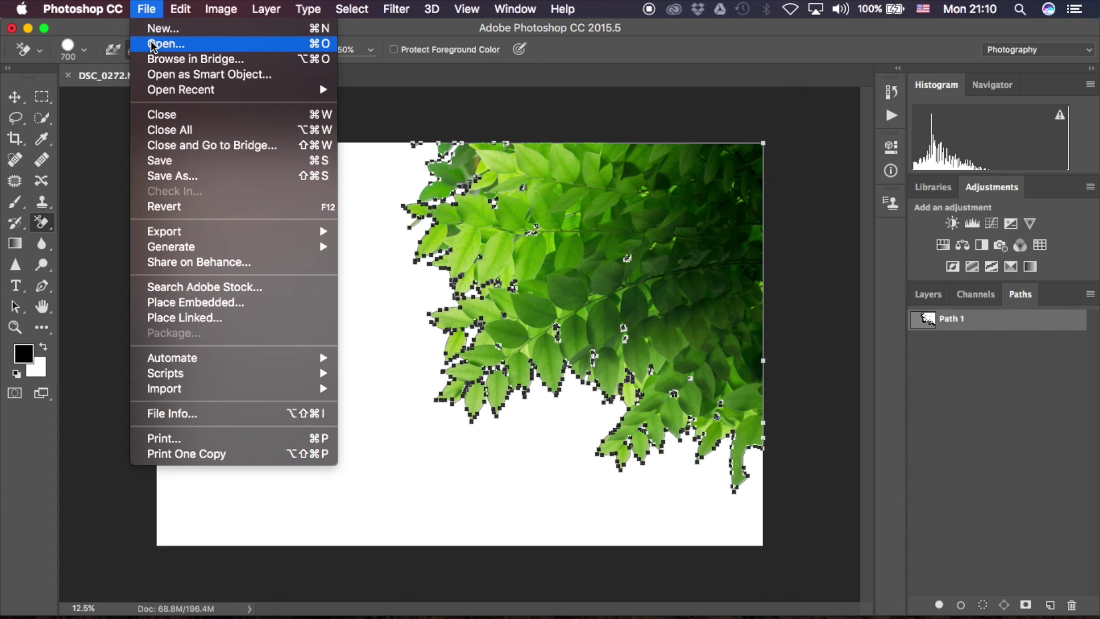
pyautogui.click(172, 178)
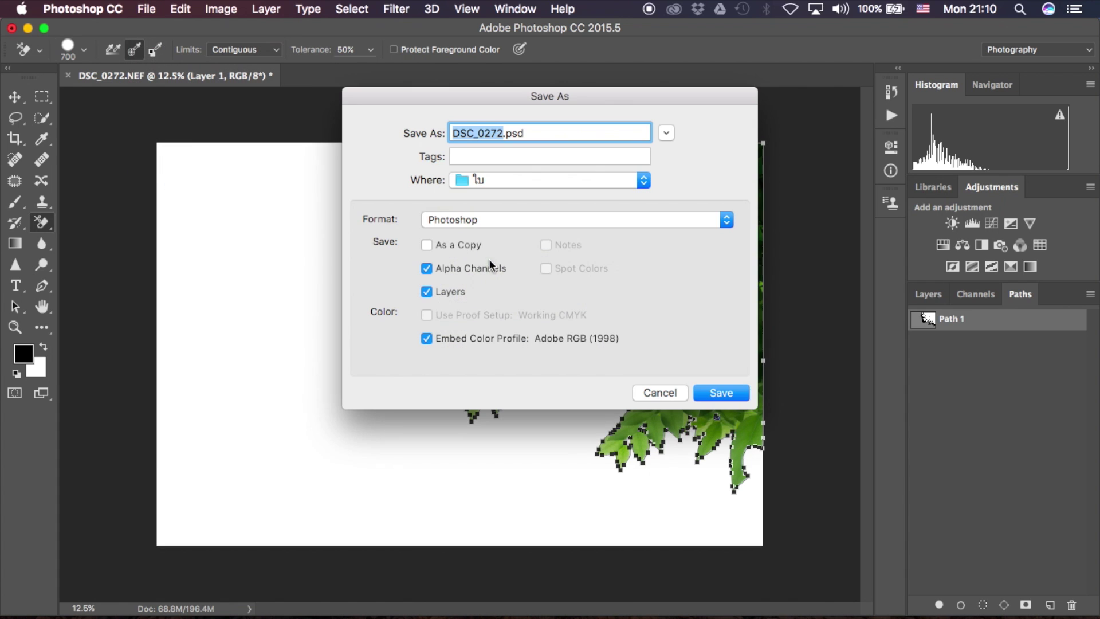
pyautogui.click(522, 178)
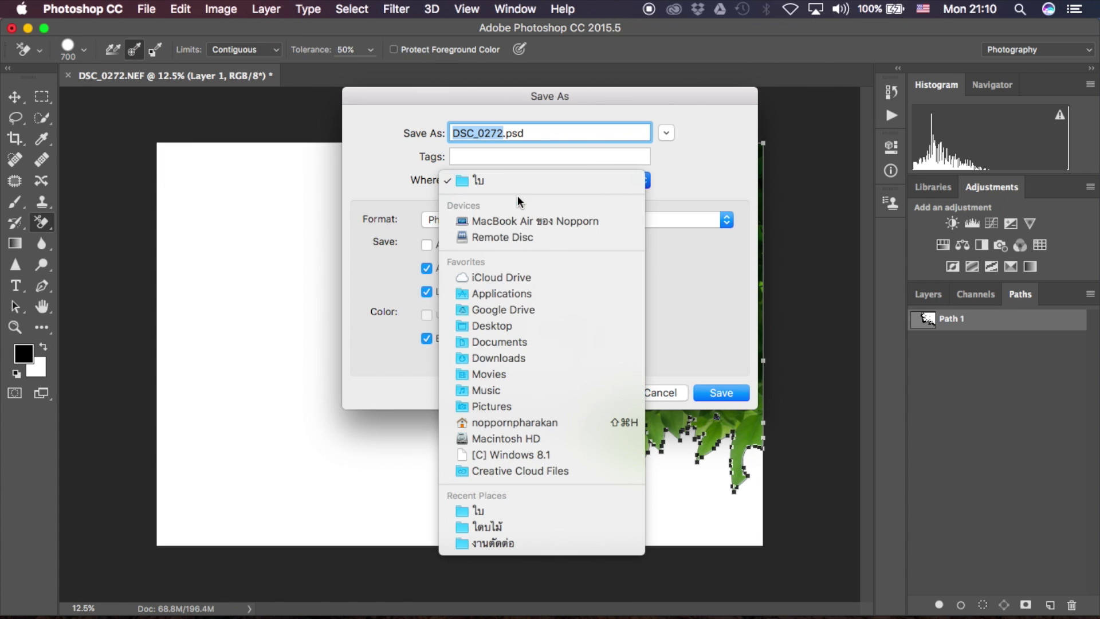
pyautogui.click(513, 320)
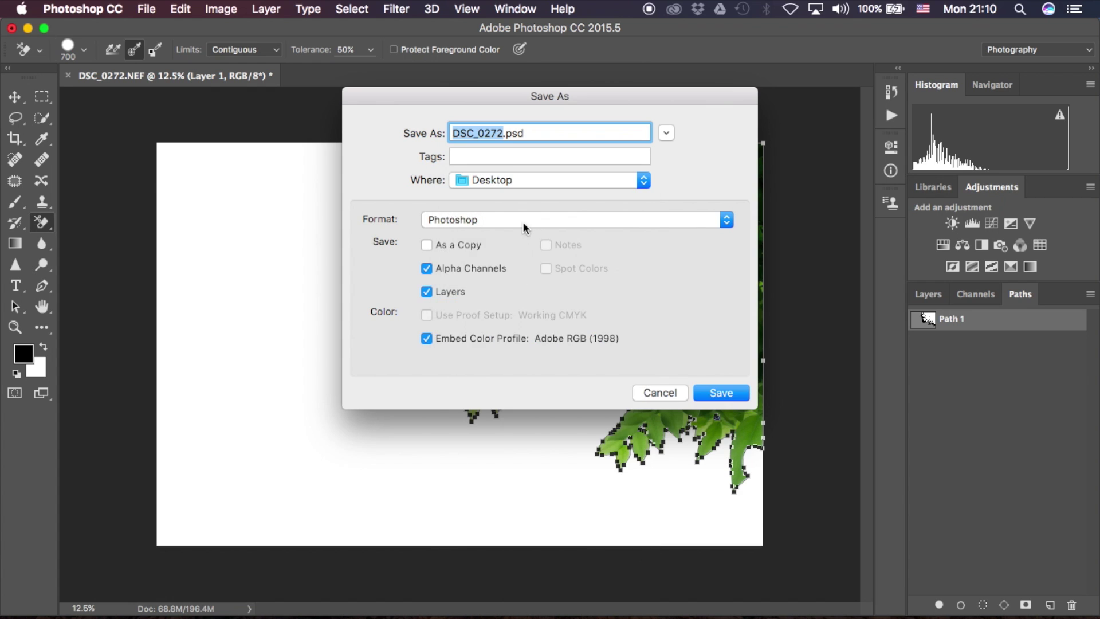
pyautogui.click(522, 221)
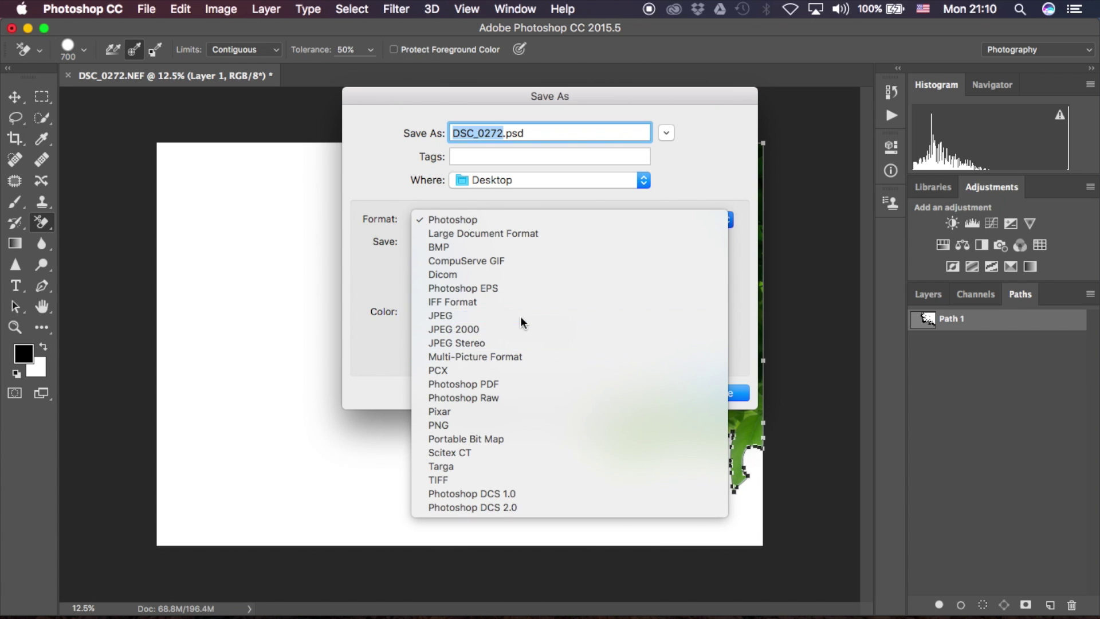
pyautogui.click(520, 315)
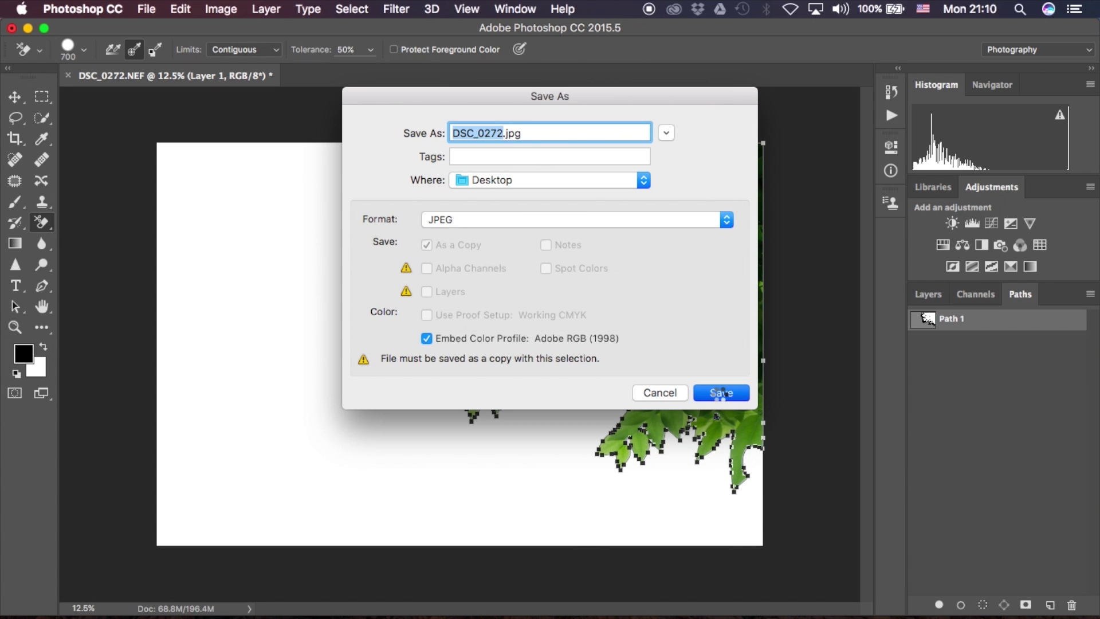
pyautogui.click(711, 393)
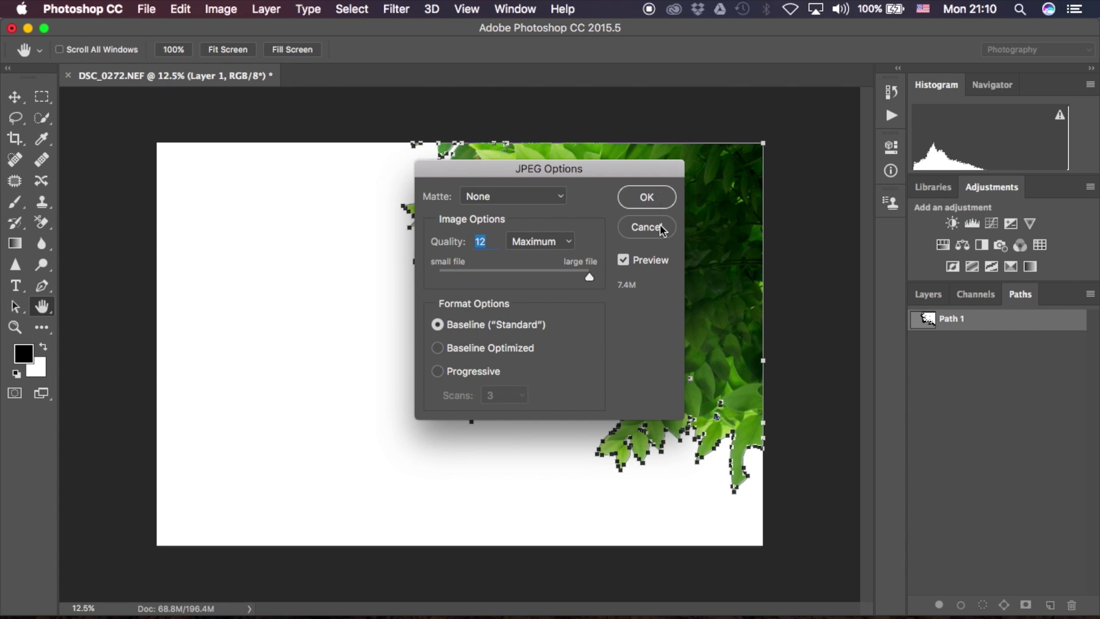
pyautogui.press('Return')
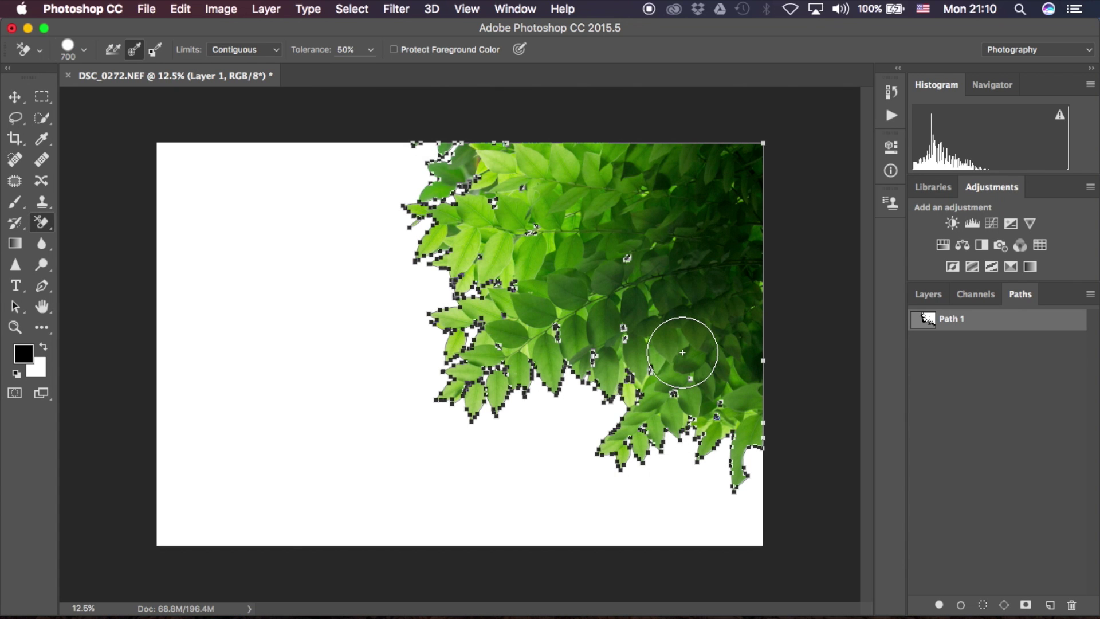
# Close the NEF without saving, then reopen DSC_0272.jpg from the Desktop
pyautogui.click(67, 76)
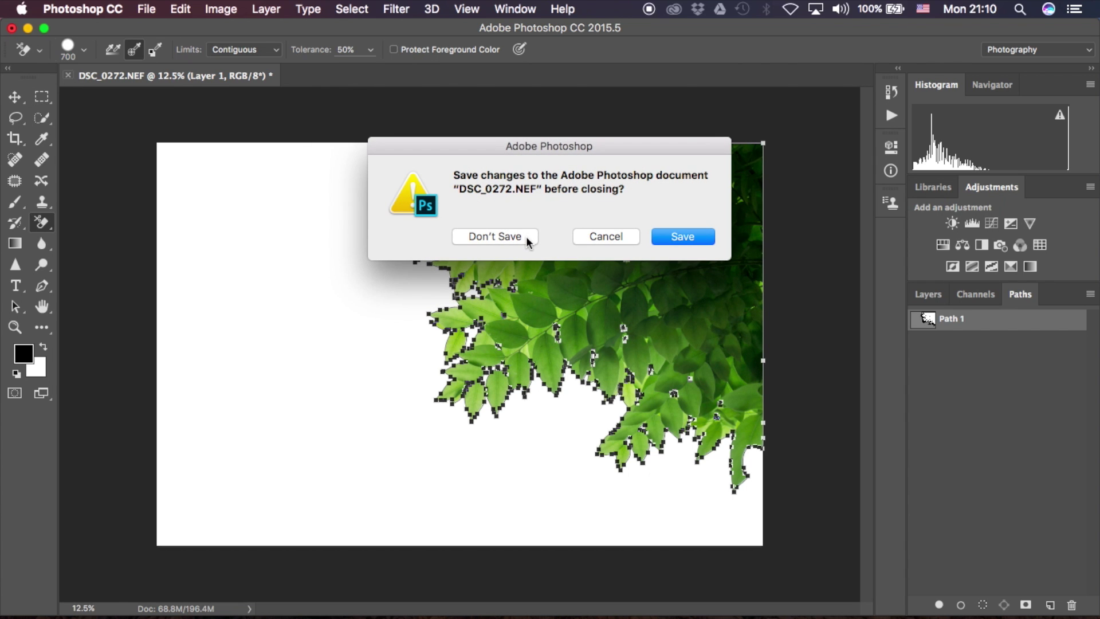
pyautogui.click(526, 236)
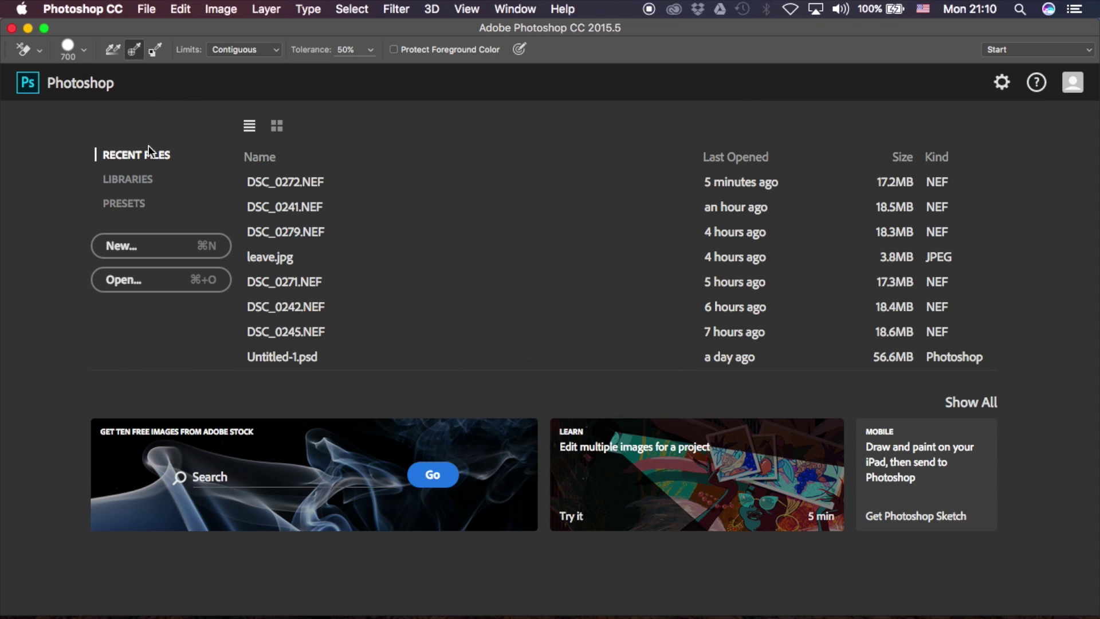
pyautogui.click(164, 270)
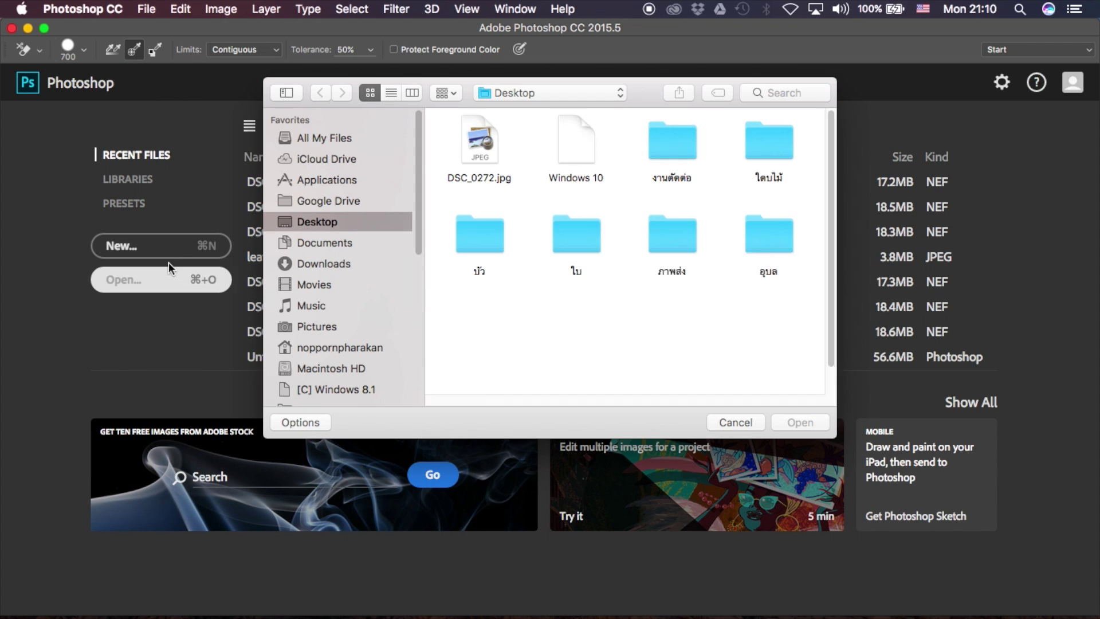
pyautogui.click(477, 175)
pyautogui.click(802, 422)
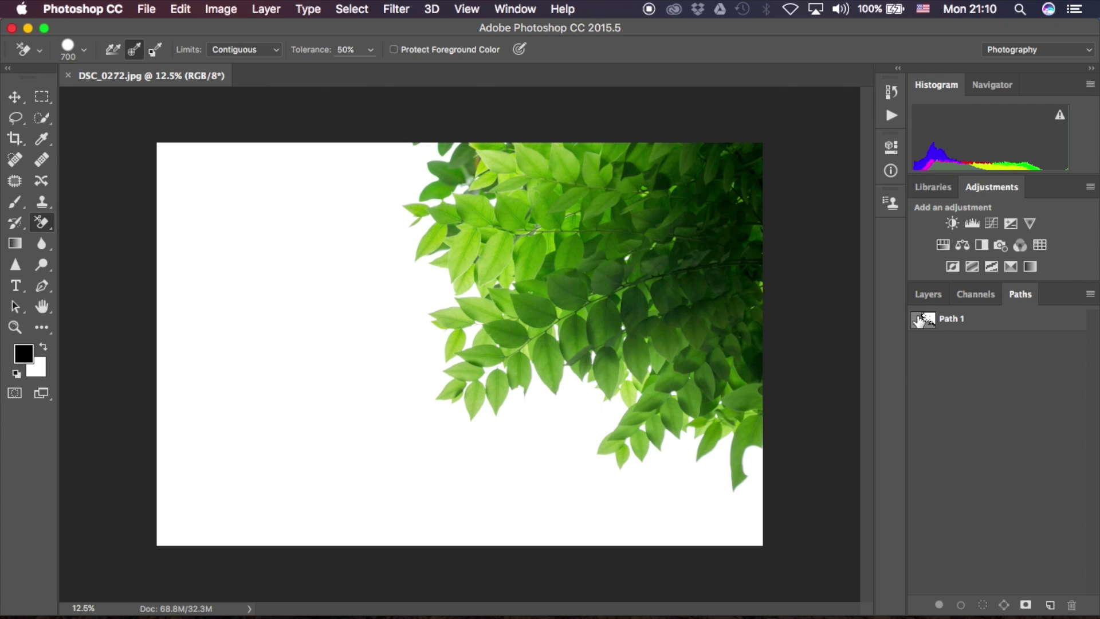
# Make a 1-pixel feathered selection from Path 1 and drag the leaves left and down
pyautogui.click(1009, 323)
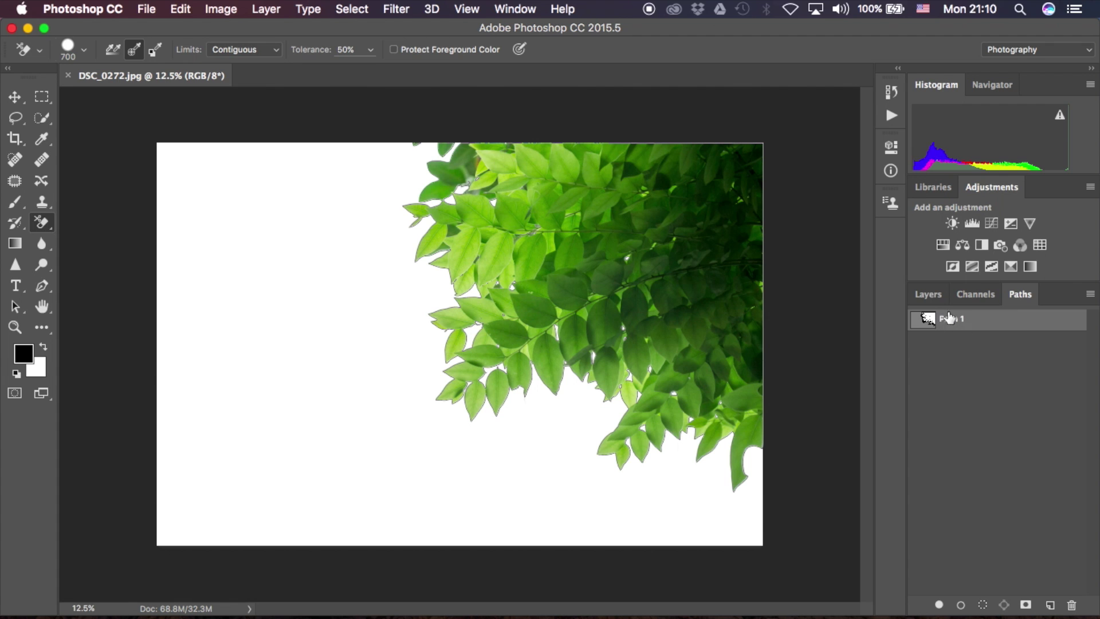
pyautogui.click(1091, 294)
pyautogui.click(1041, 383)
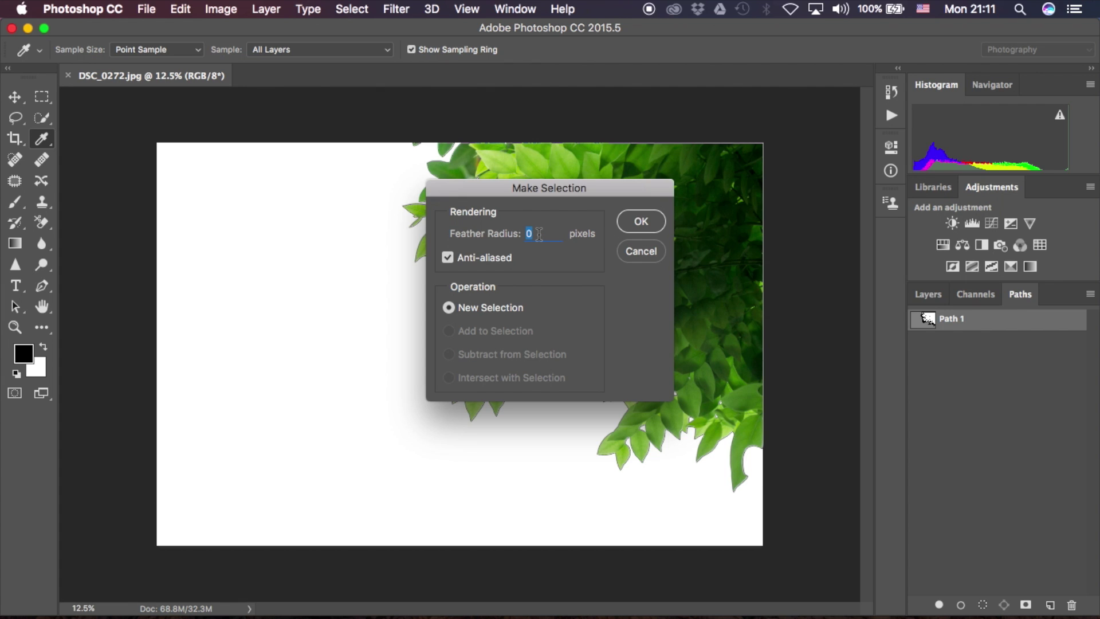
pyautogui.write('1')
pyautogui.click(642, 221)
pyautogui.press('e')
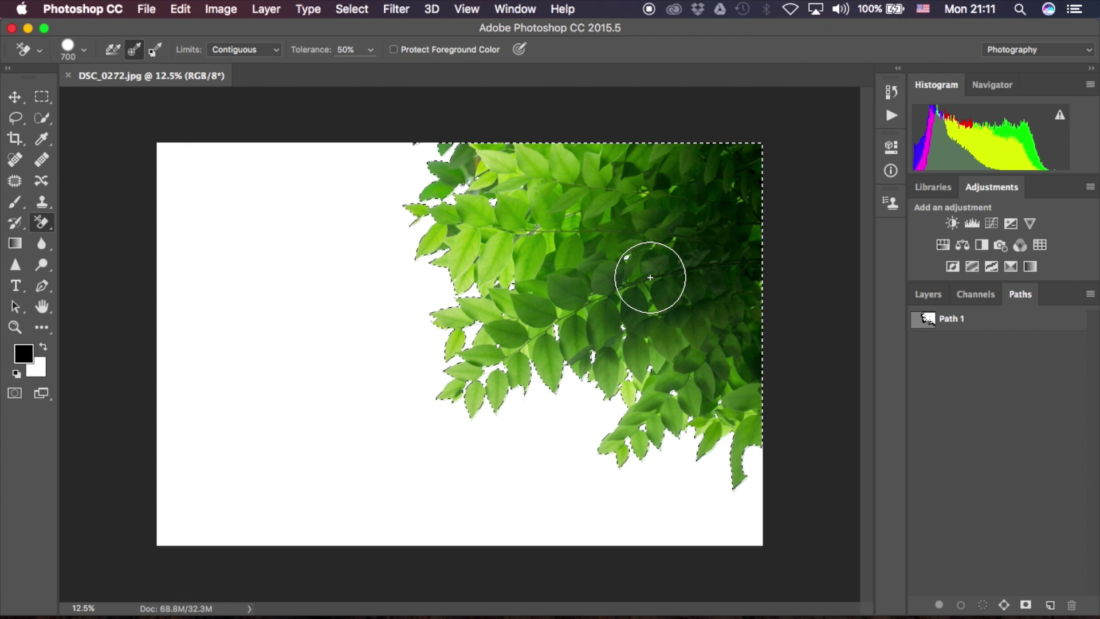
pyautogui.press('v')
pyautogui.moveTo(682, 257)
pyautogui.mouseDown()
pyautogui.moveTo(509, 302)
pyautogui.moveTo(541, 293)
pyautogui.mouseUp()
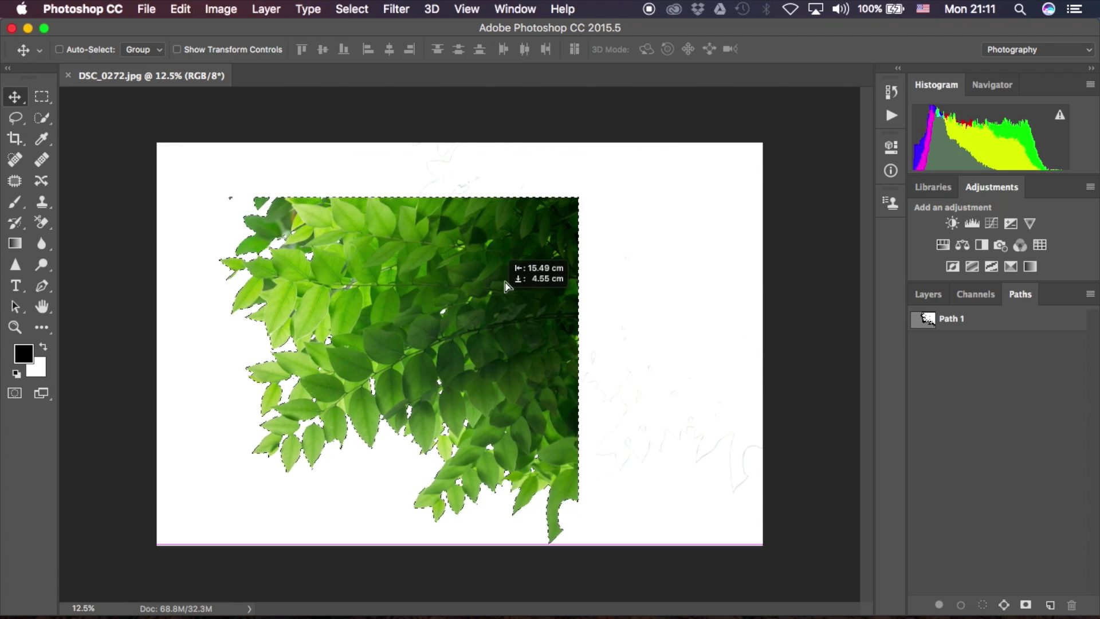